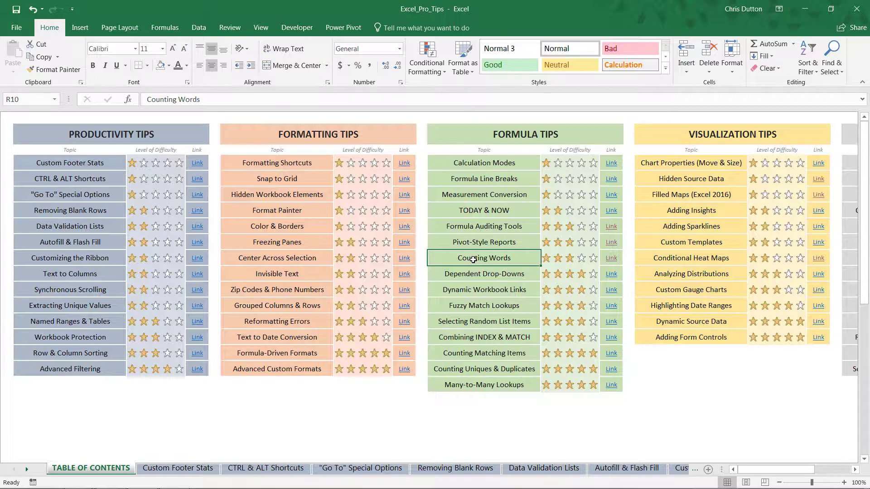
# Step: Go to the Counting Words sheet and review the taster names and descriptions in rows 2–12
pyautogui.click(611, 261)
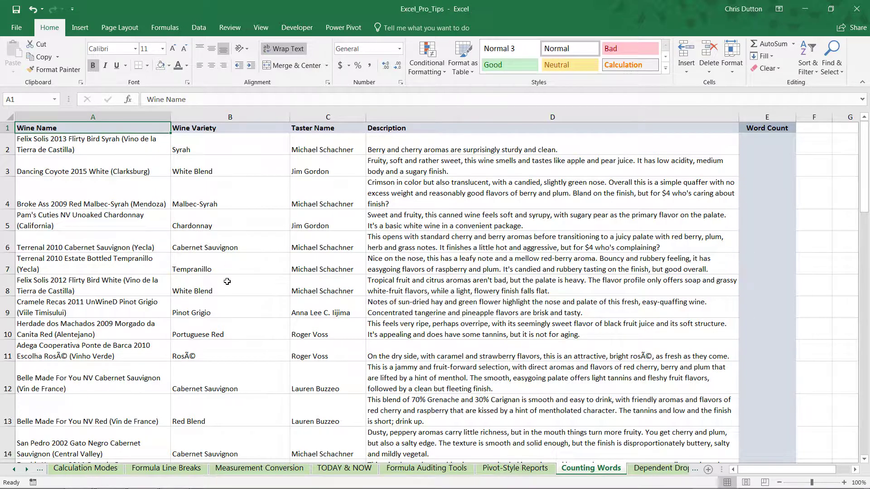
pyautogui.moveTo(321, 149); pyautogui.dragTo(320, 386)
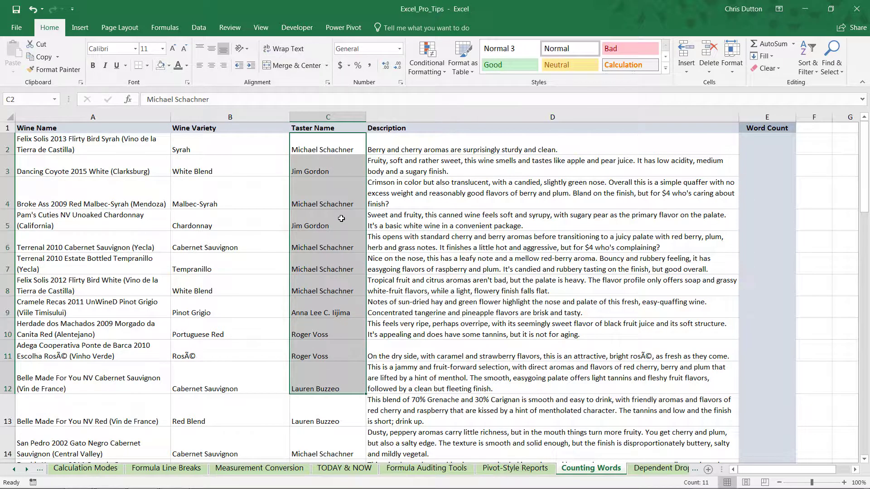
pyautogui.moveTo(518, 149); pyautogui.dragTo(543, 401)
# Step: Select Word Count cell E2, next to the first description in D2
pyautogui.click(473, 144)
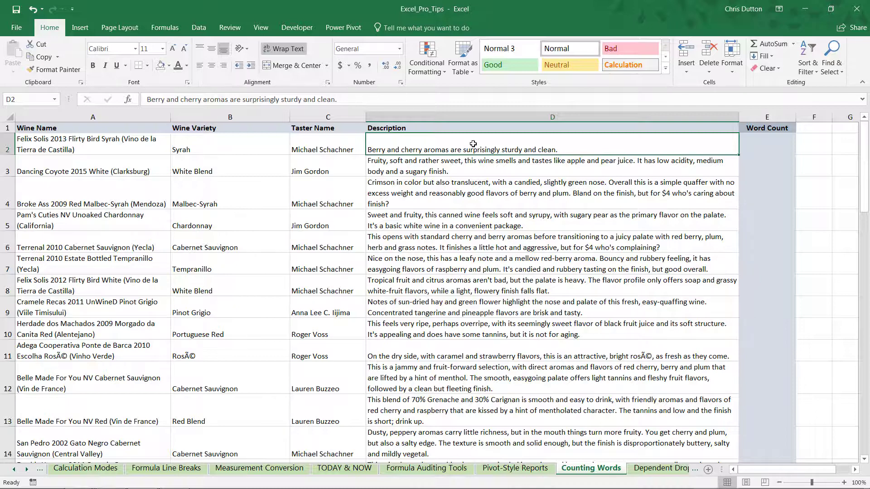
pyautogui.press('Right')
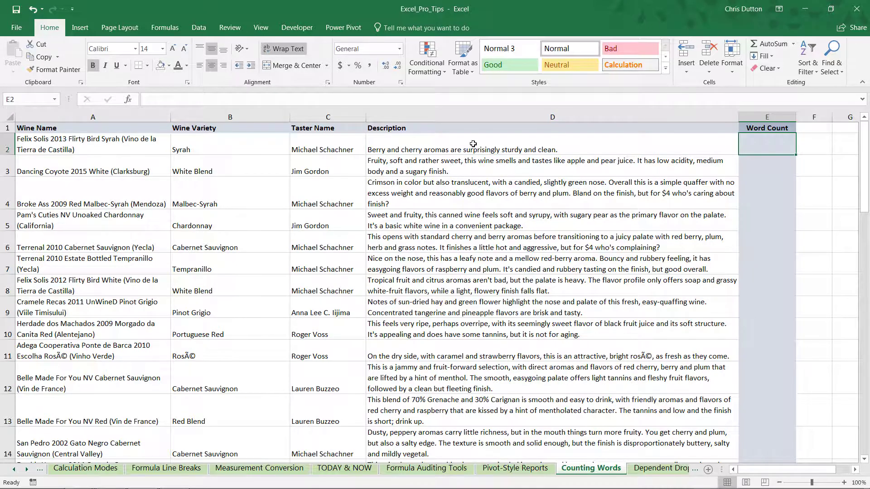
pyautogui.click(473, 144)
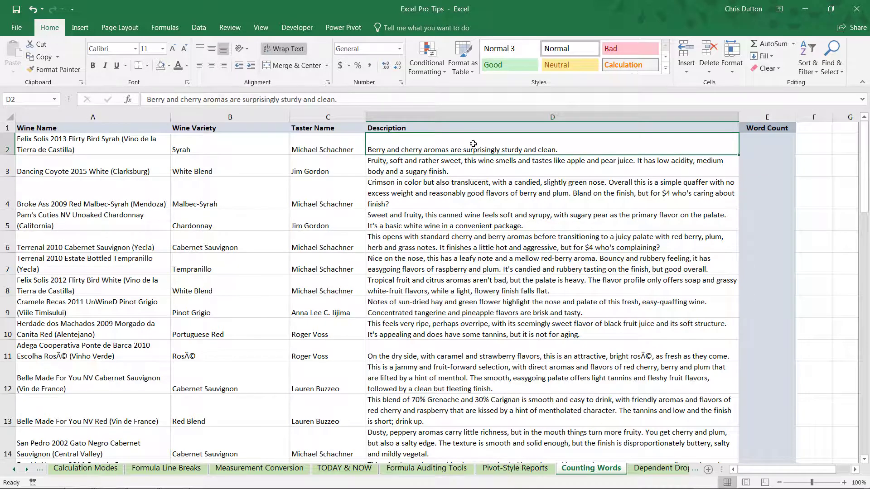
pyautogui.press('Right')
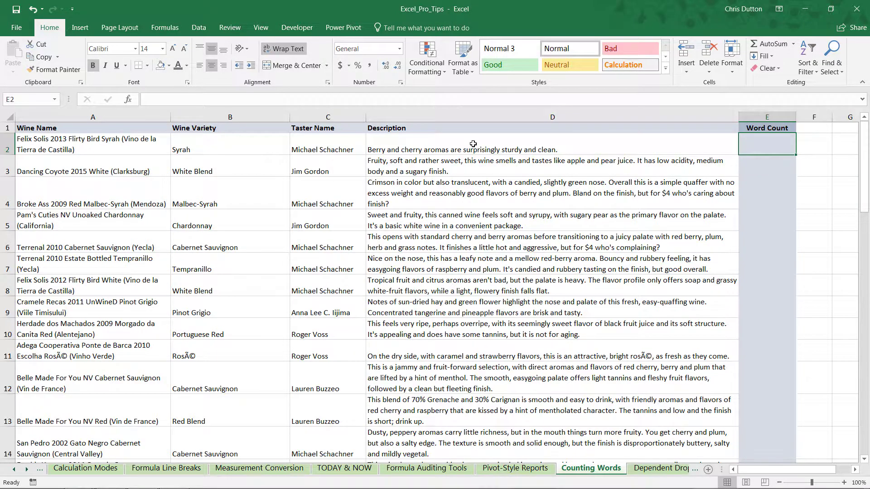
# Step: Enter =LEN(D2) in E2, which returns 58 for the first description
pyautogui.write('=LEN')
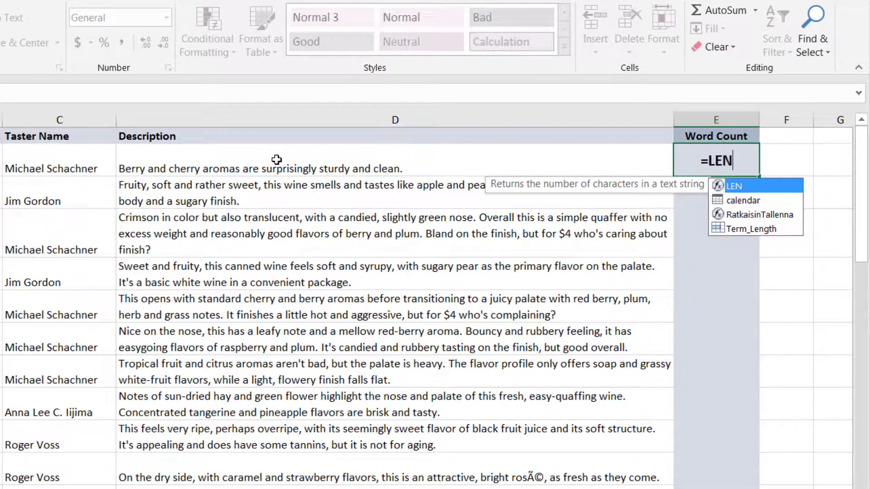
pyautogui.write('(')
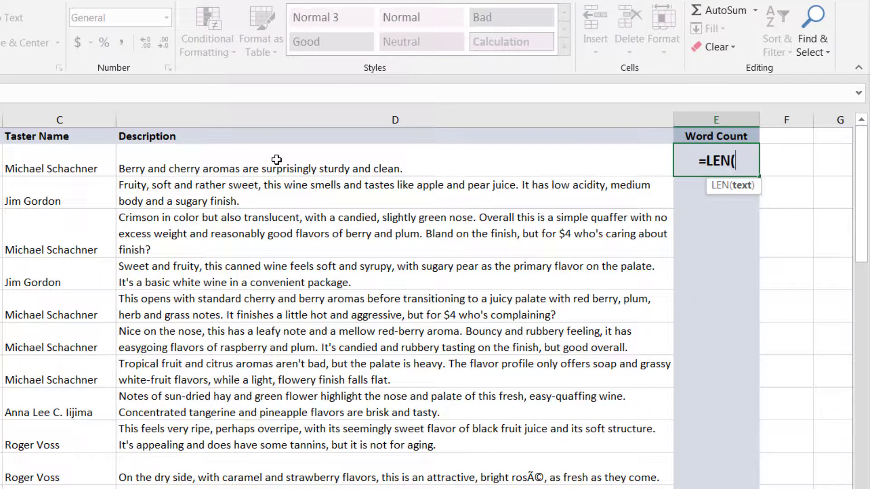
pyautogui.click(276, 160)
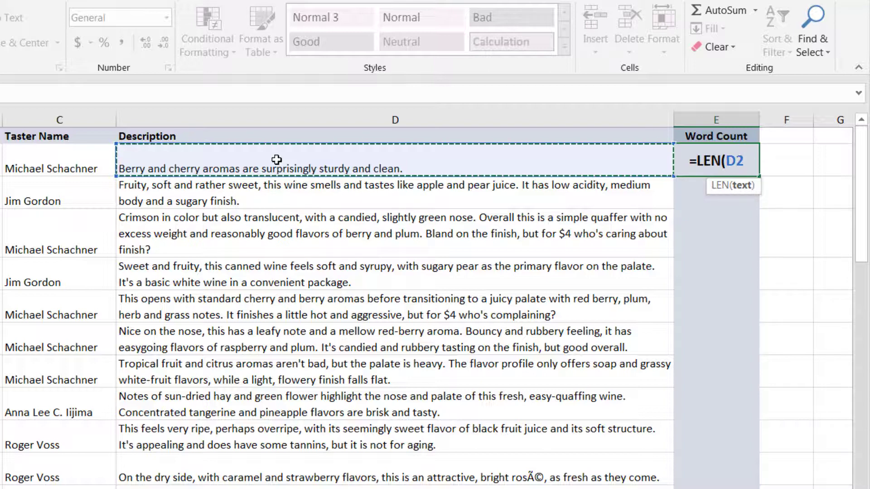
pyautogui.write(')')
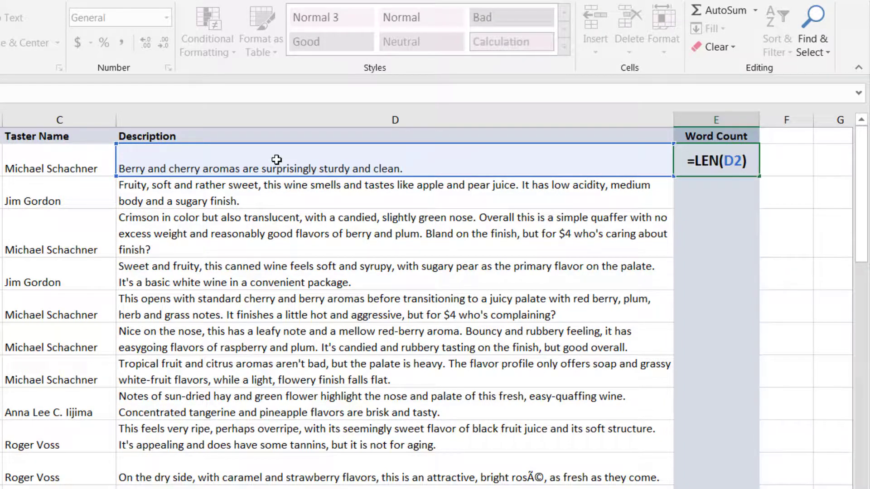
pyautogui.press('Return')
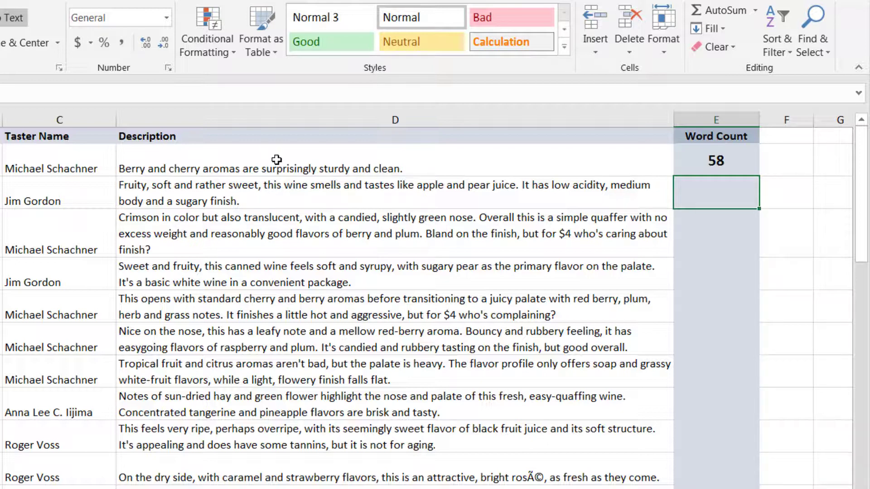
pyautogui.press('Up')
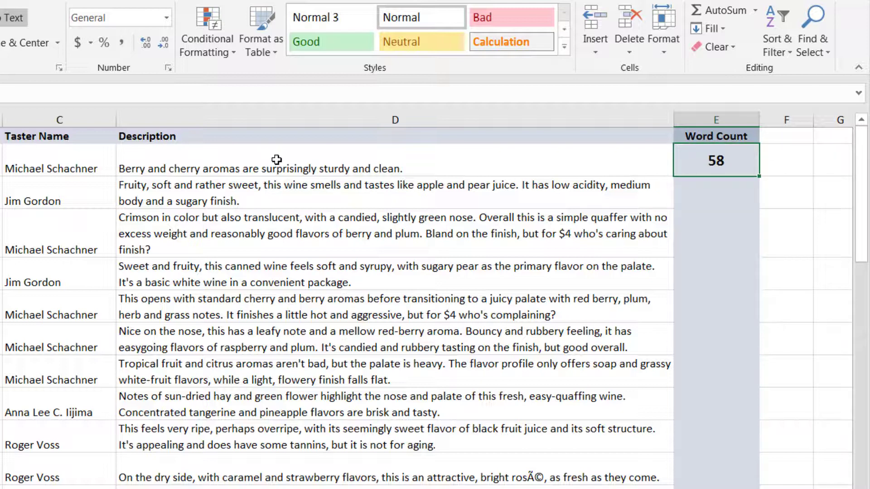
pyautogui.press('Left')
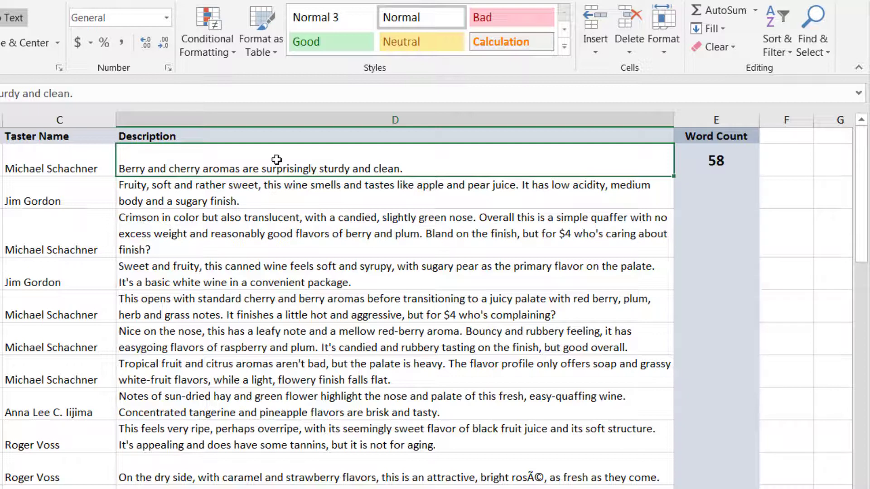
pyautogui.press('Right')
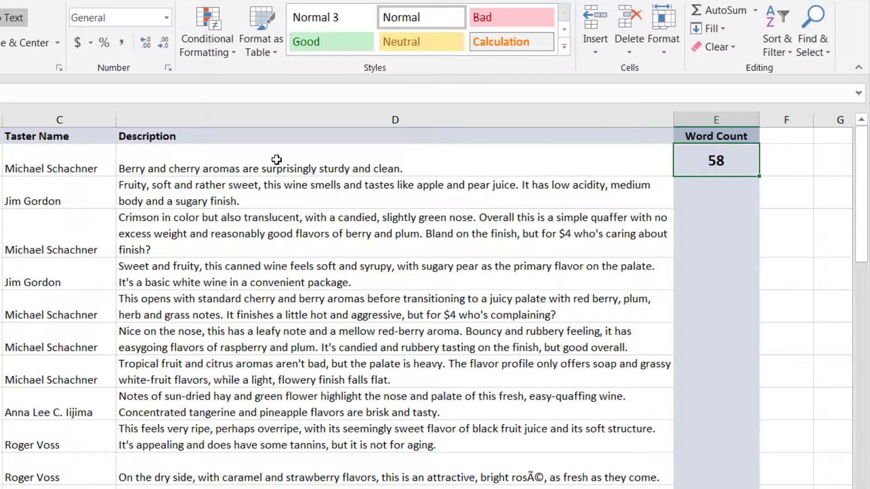
# Step: Replace E2 with =SUBSTITUTE(D2," ","") to show the first description without spaces
pyautogui.write('=')
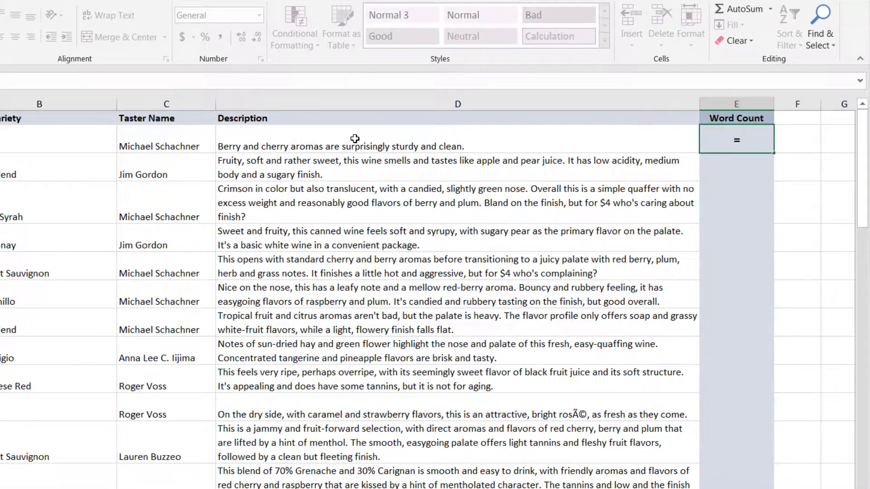
pyautogui.write('SUBSTITUTE')
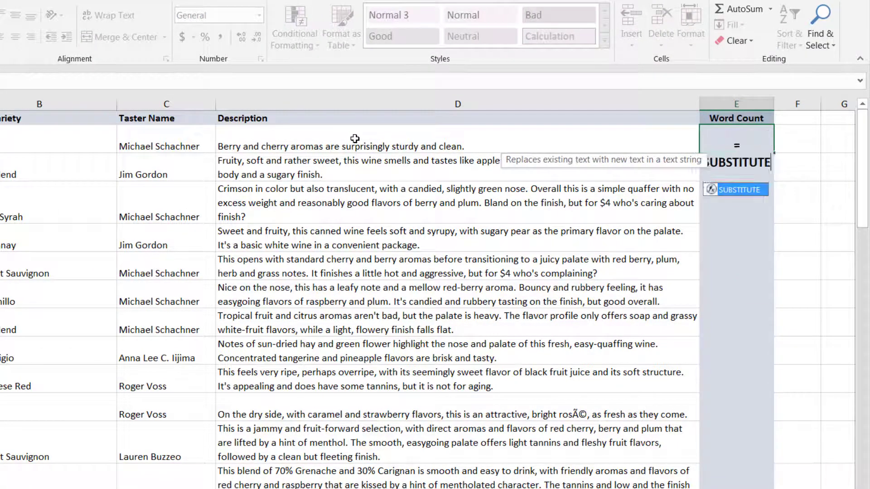
pyautogui.write('(')
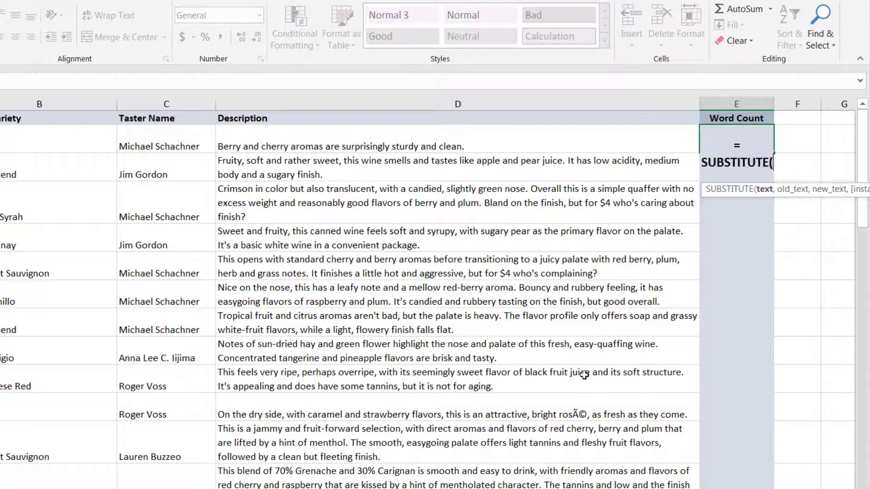
pyautogui.hscroll(2, 689, 313)
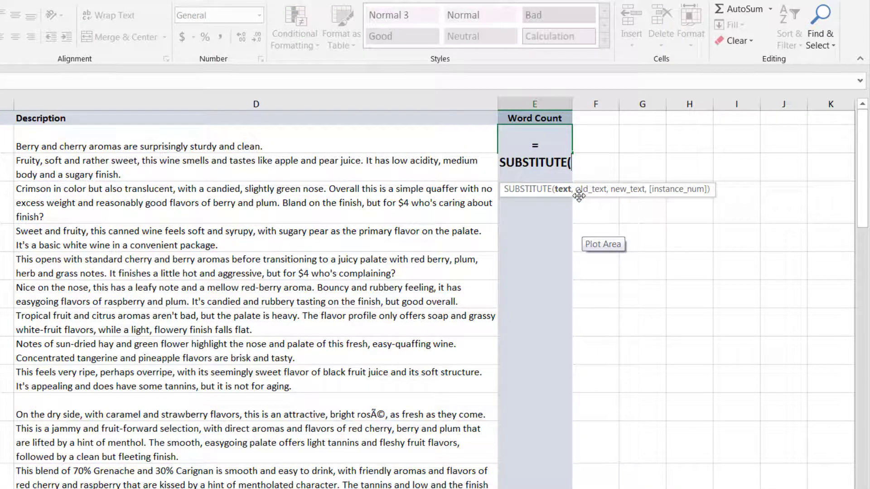
pyautogui.click(231, 139)
pyautogui.write(',')
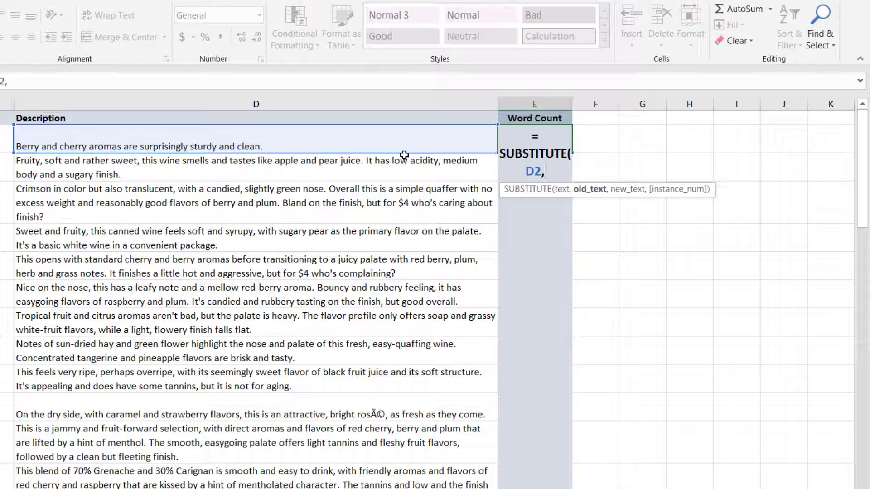
pyautogui.write('" ",')
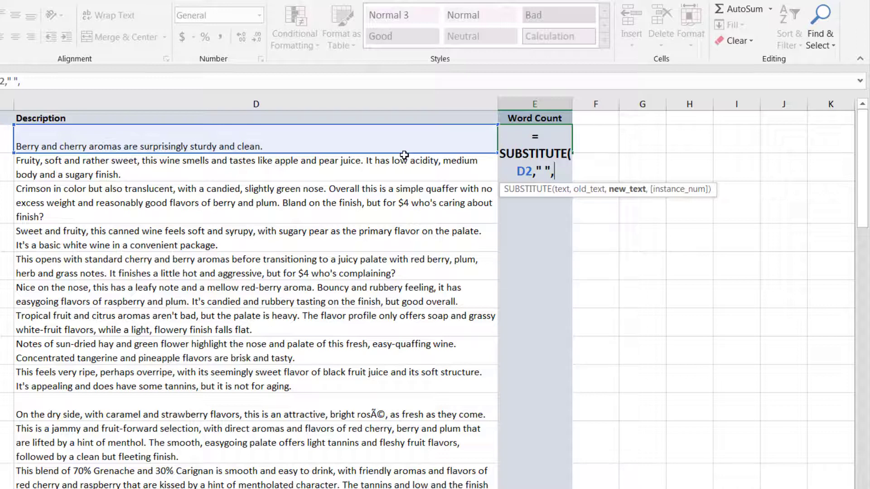
pyautogui.write('""')
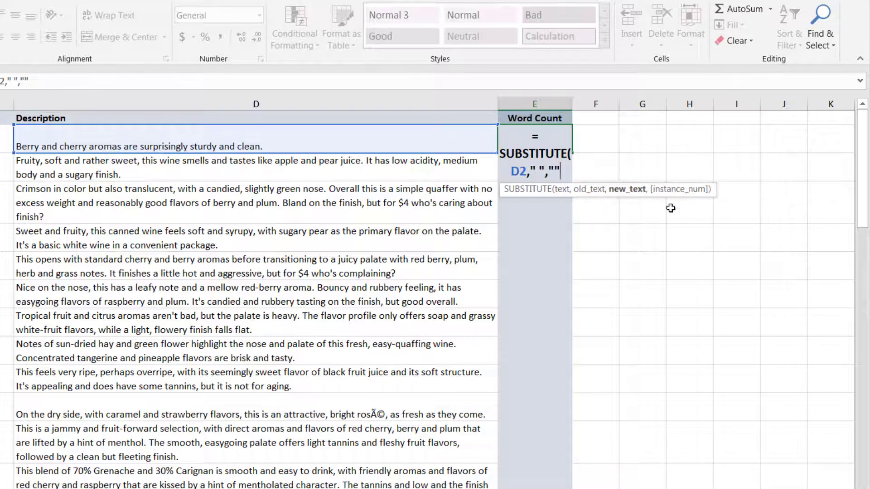
pyautogui.write(')')
pyautogui.press('Return')
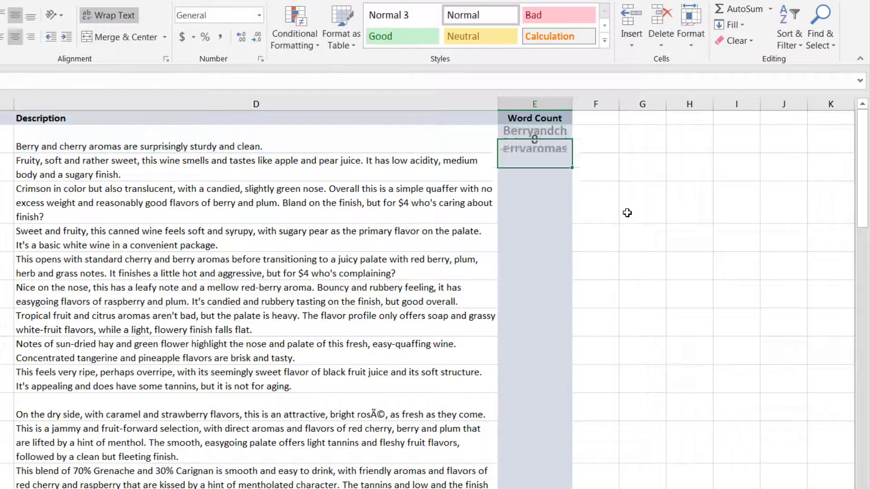
# Step: Autofit column E and compare its result with the original description in D2
pyautogui.doubleClick(571, 99)
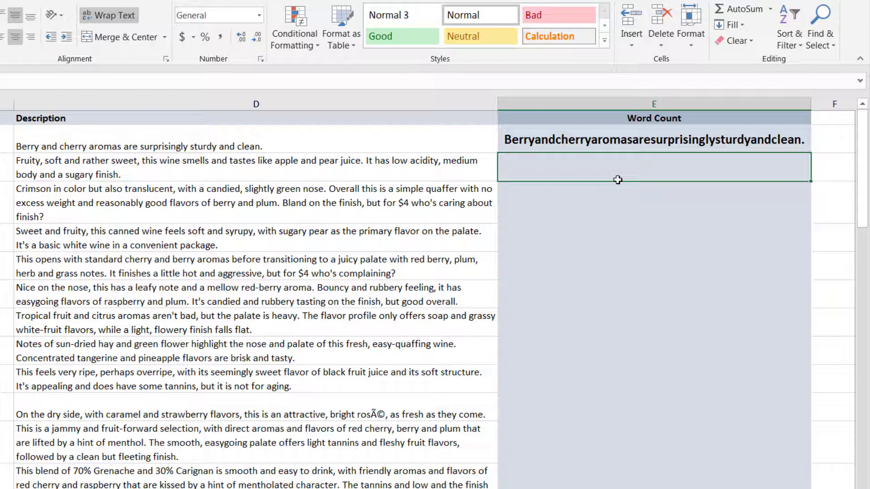
pyautogui.click(269, 145)
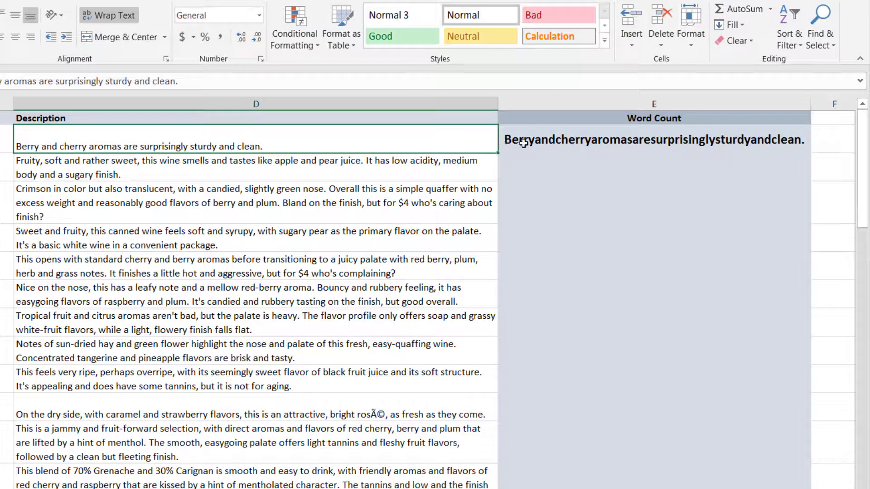
pyautogui.click(523, 143)
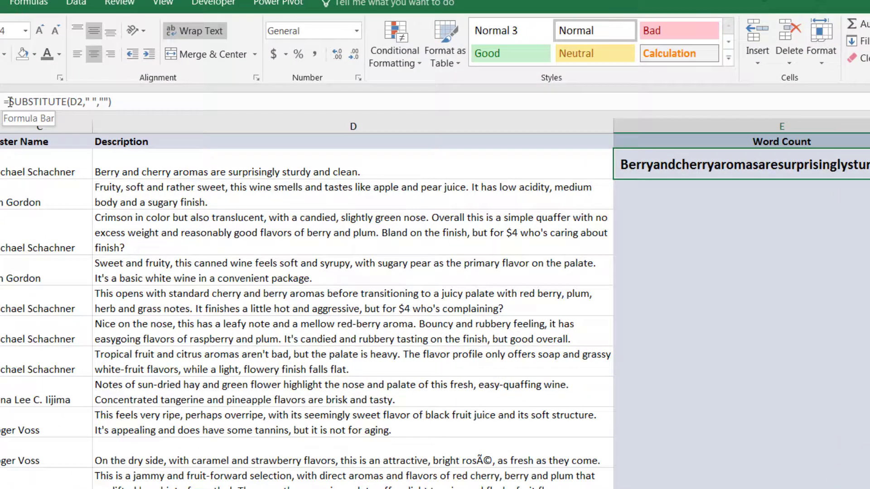
# Step: Wrap E2's formula as =LEN(SUBSTITUTE(D2," ","")), returning 50
pyautogui.click(9, 101)
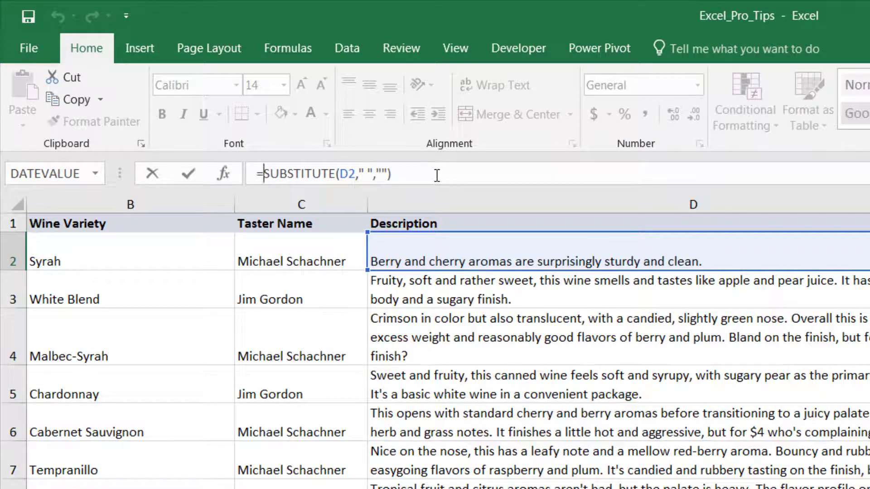
pyautogui.write('LEN(')
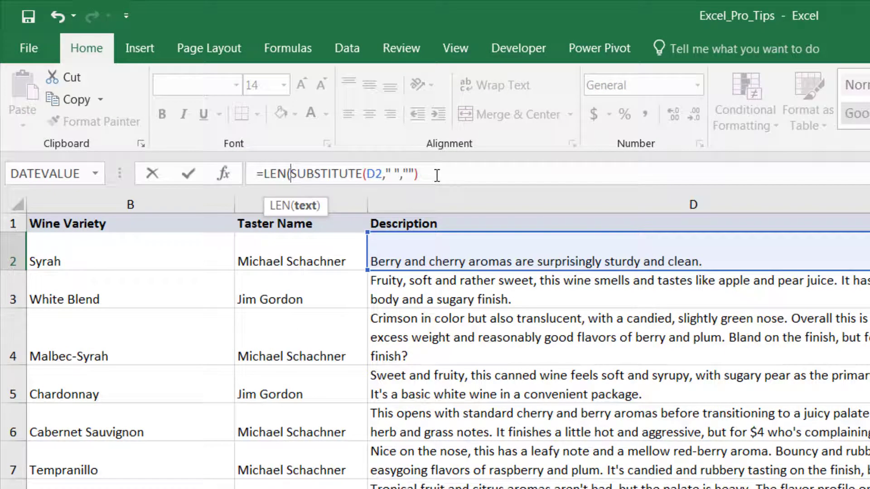
pyautogui.click(460, 168)
pyautogui.write(')')
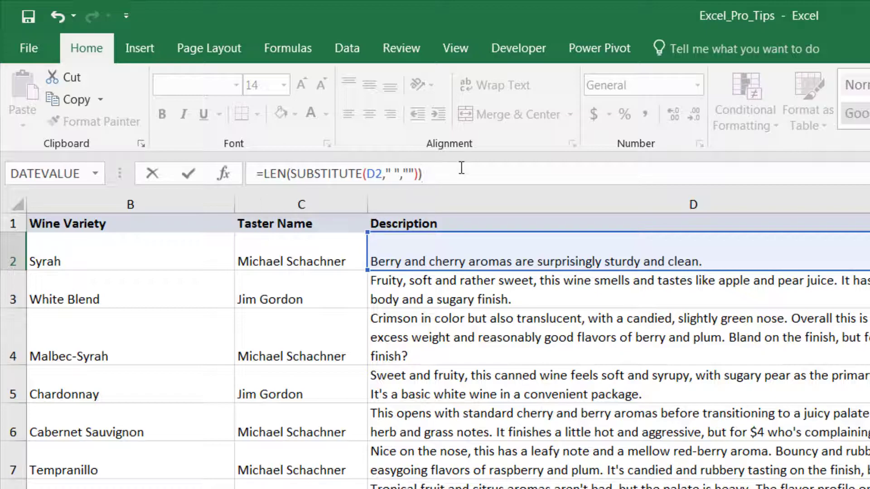
pyautogui.press('Return')
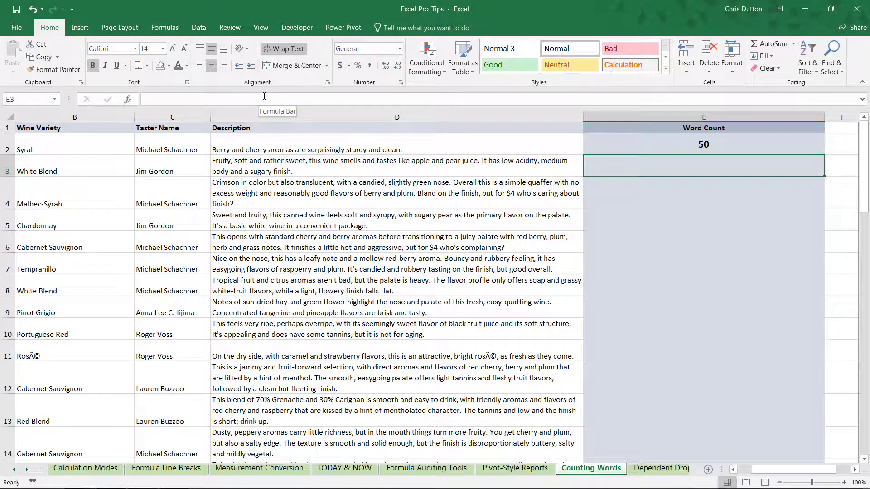
# Step: Change E2 to =LEN(D2)-LEN(SUBSTITUTE(D2," ","")), counting 8 spaces in the Syrah description
pyautogui.press('Up')
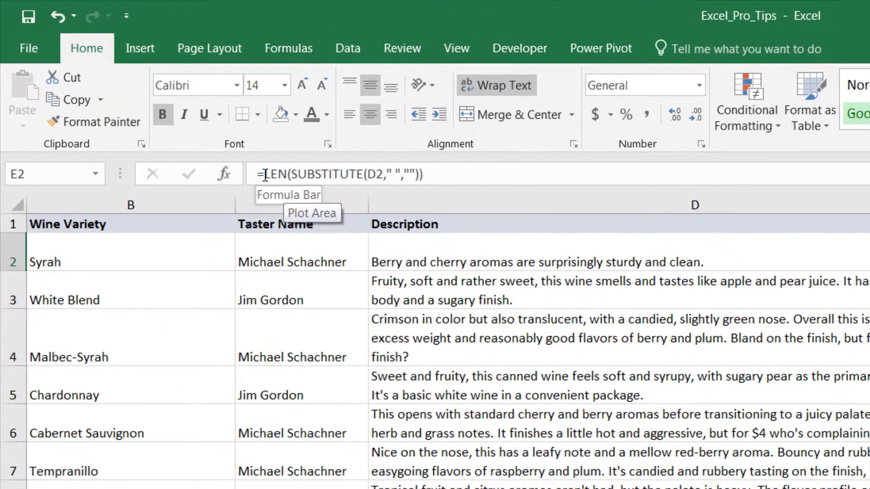
pyautogui.click(265, 175)
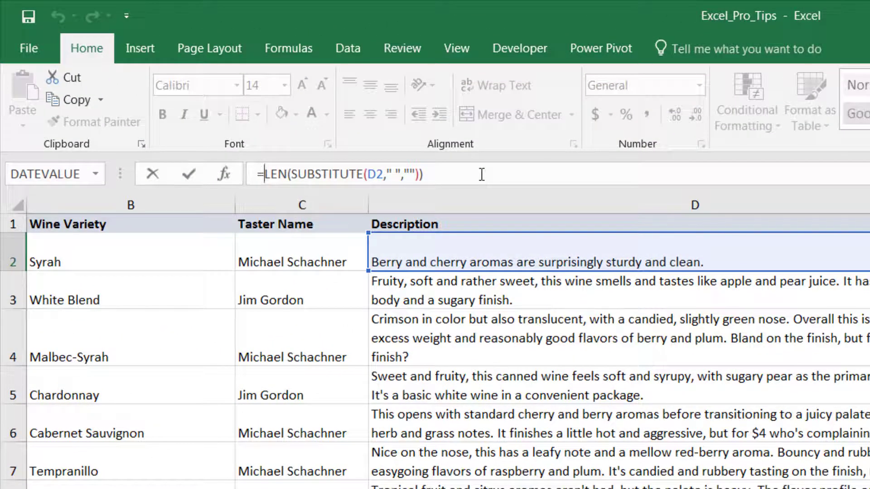
pyautogui.write('LEN(')
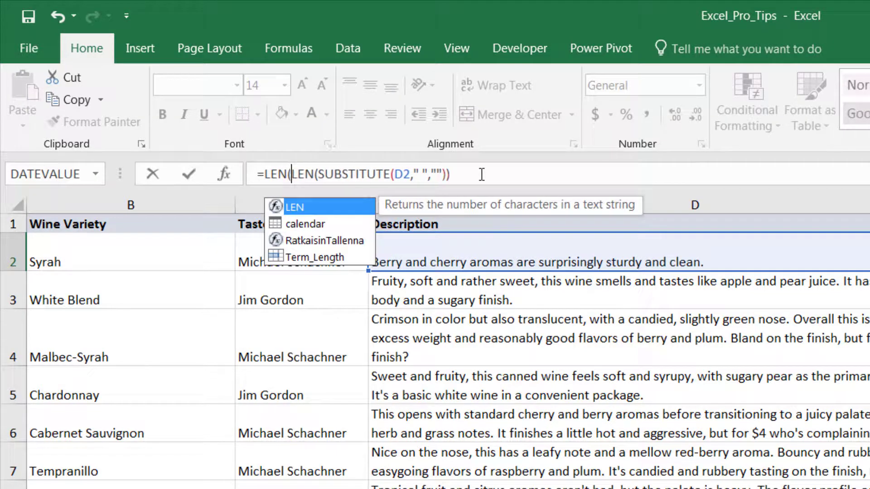
pyautogui.click(436, 244)
pyautogui.write(')-')
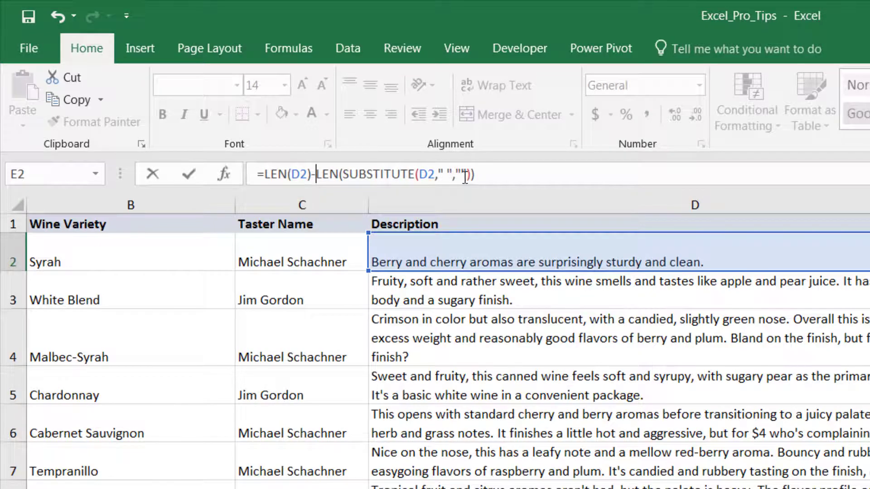
pyautogui.press('Return')
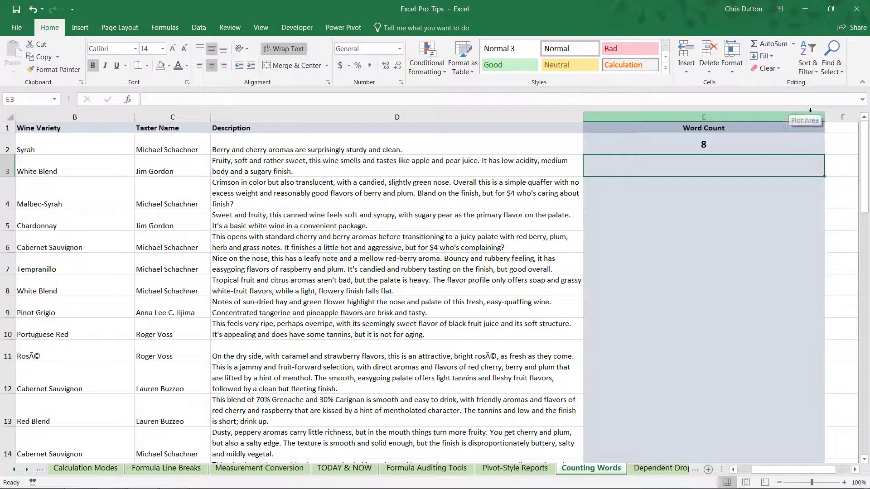
# Step: Narrow the Word Count column E to a width of 17.22
pyautogui.moveTo(823, 116); pyautogui.dragTo(653, 120)
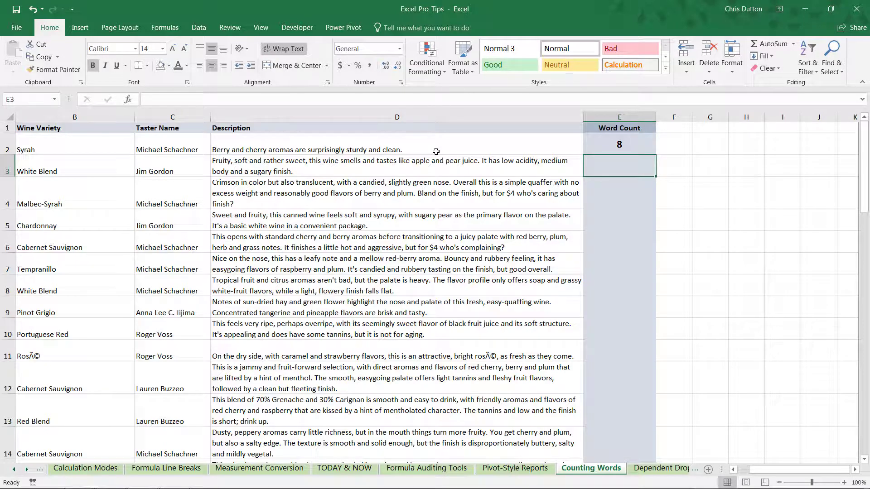
# Step: Append +1 to E2's space-counting formula so Syrah shows 9 words
pyautogui.click(610, 146)
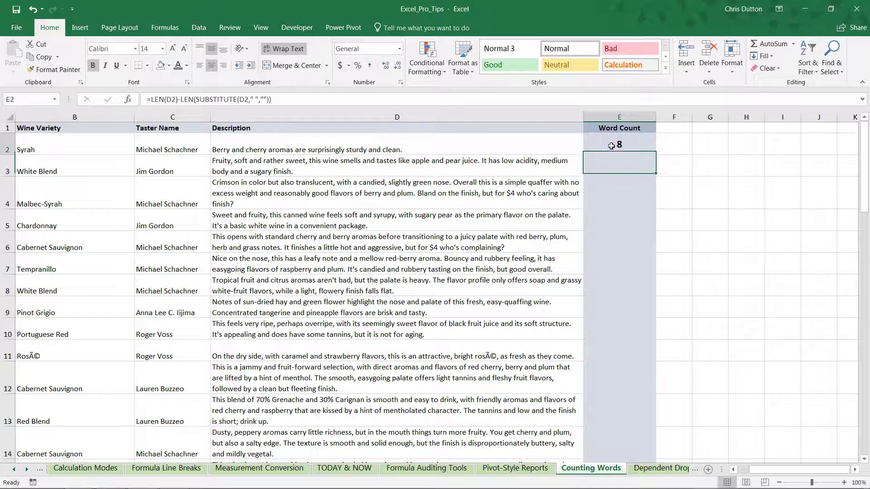
pyautogui.click(332, 99)
pyautogui.write('+1')
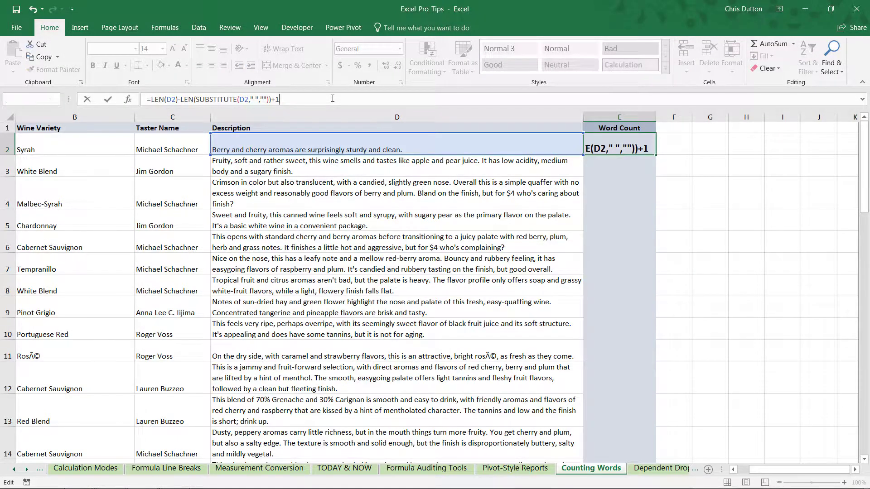
pyautogui.press('Return')
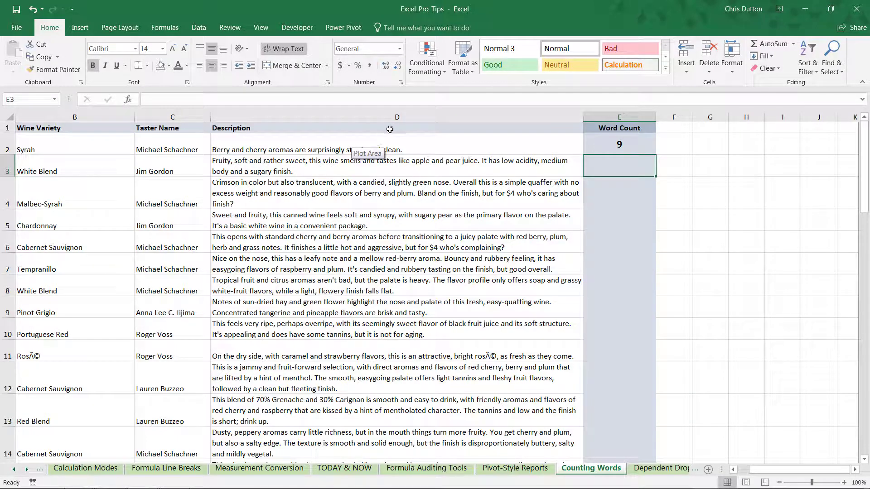
pyautogui.click(613, 147)
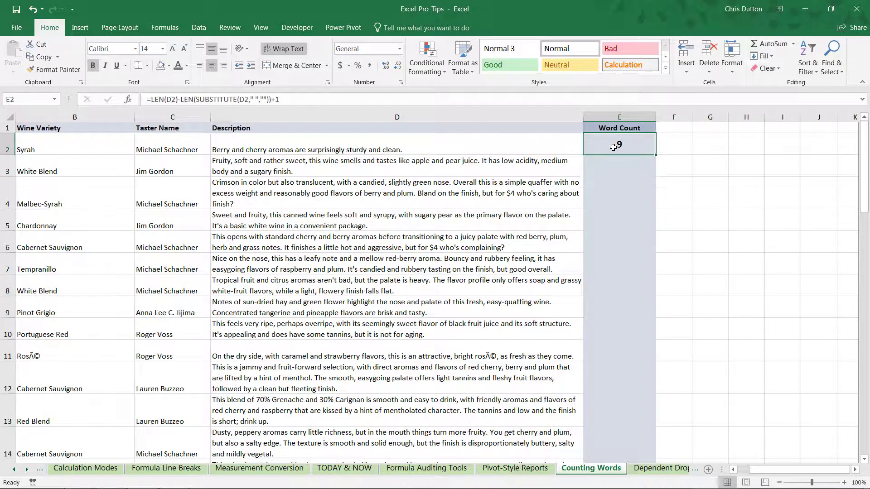
# Step: Fill the word-count formula down column E to E51 and check the copied formulas in E3–E6
pyautogui.doubleClick(656, 155)
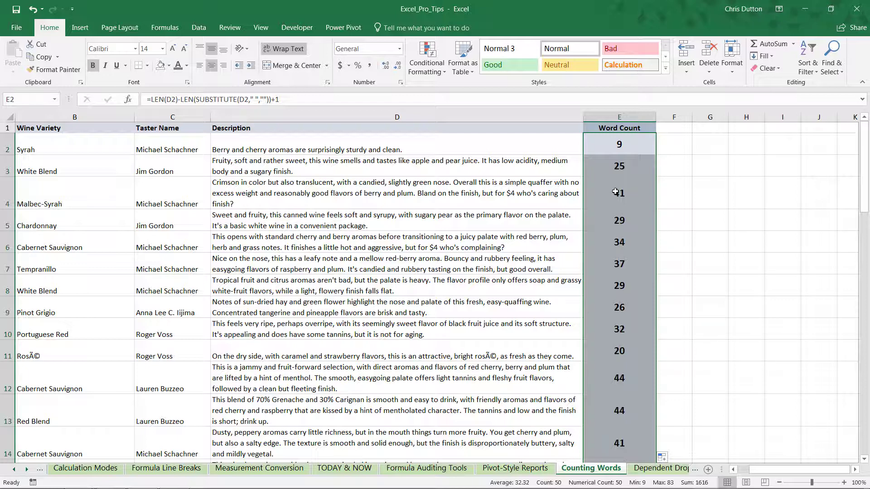
pyautogui.click(616, 165)
pyautogui.doubleClick(616, 166)
pyautogui.press('Return')
pyautogui.press('F2')
pyautogui.press('Return')
pyautogui.press('F2')
pyautogui.press('Return')
pyautogui.press('F2')
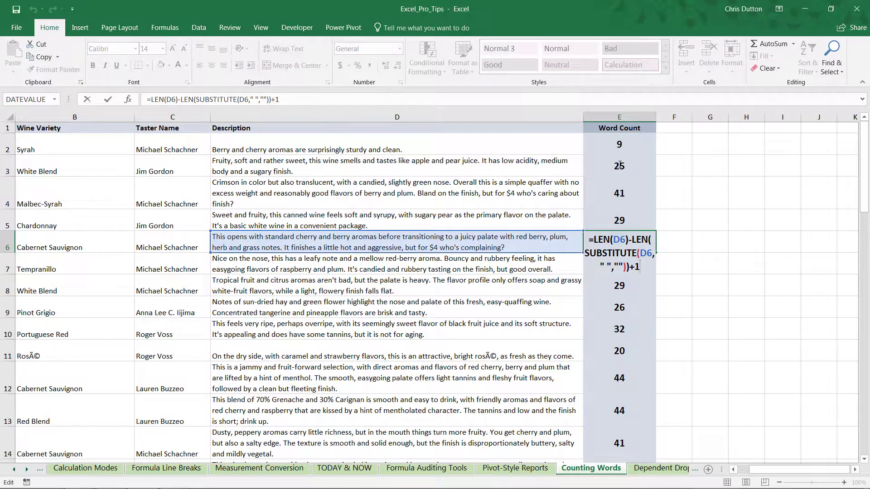
pyautogui.press('Return')
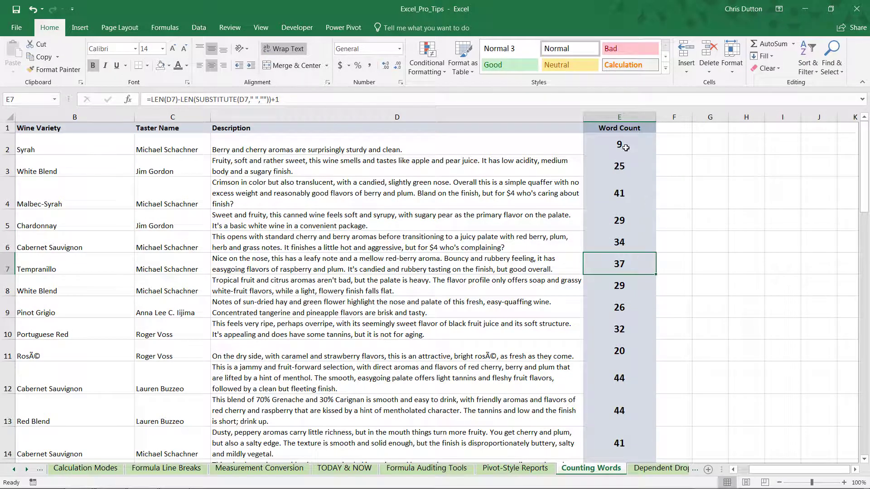
pyautogui.click(618, 144)
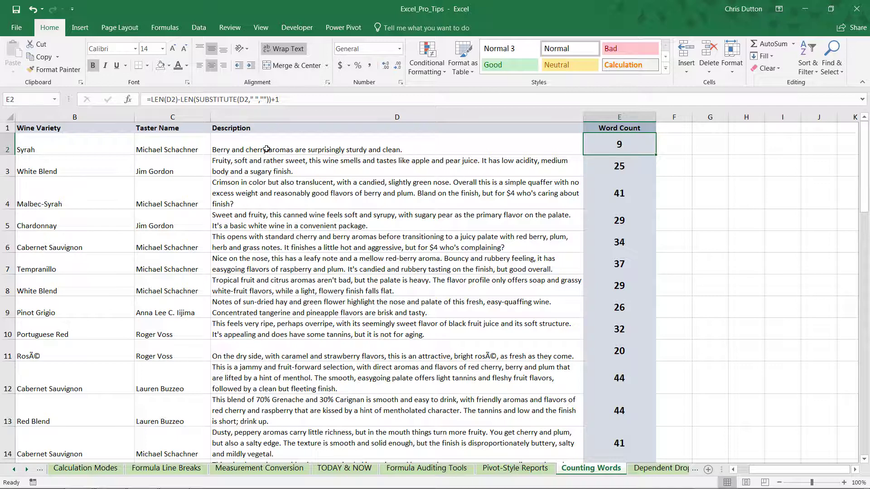
# Step: Insert a leading space before the Syrah description in D2, raising its count to 10
pyautogui.click(216, 152)
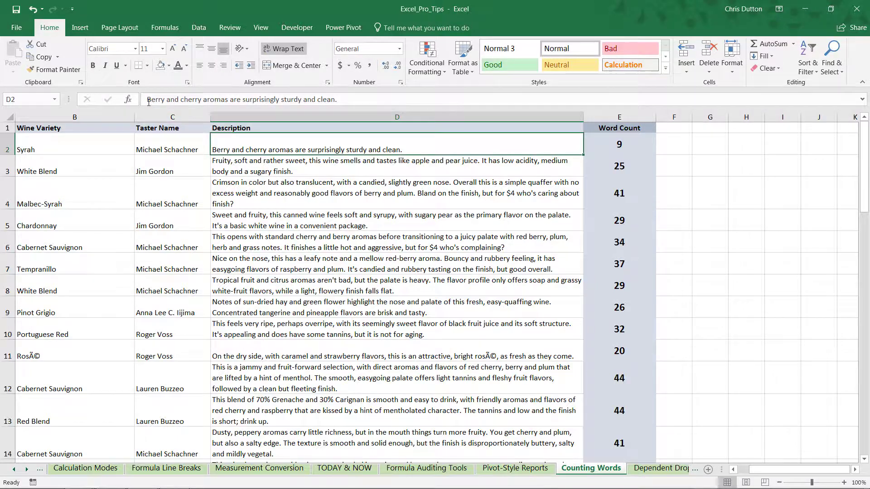
pyautogui.click(180, 97)
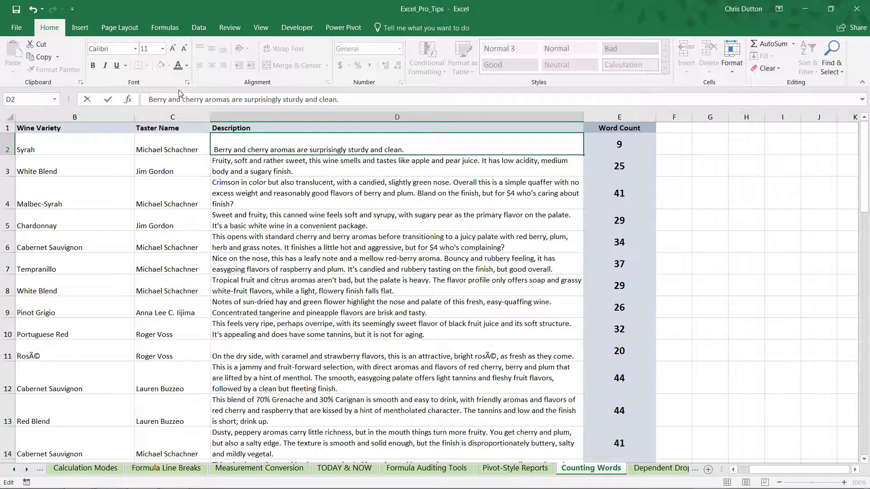
pyautogui.press('Return')
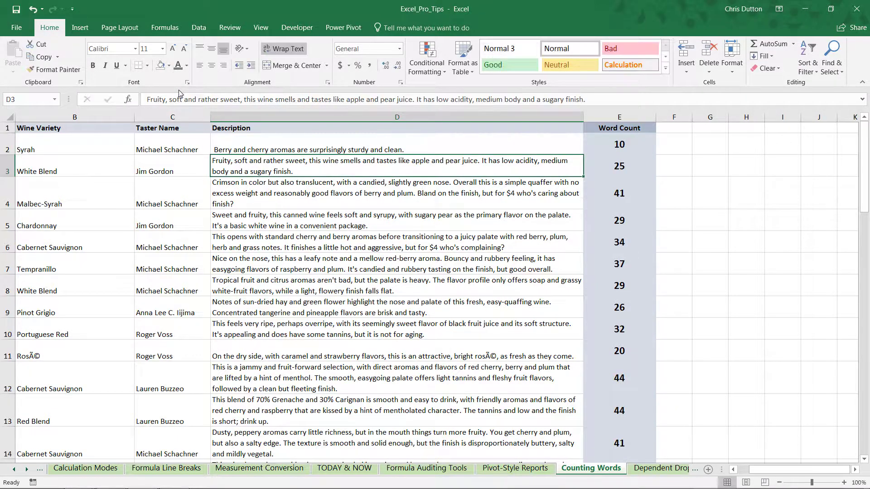
pyautogui.click(629, 143)
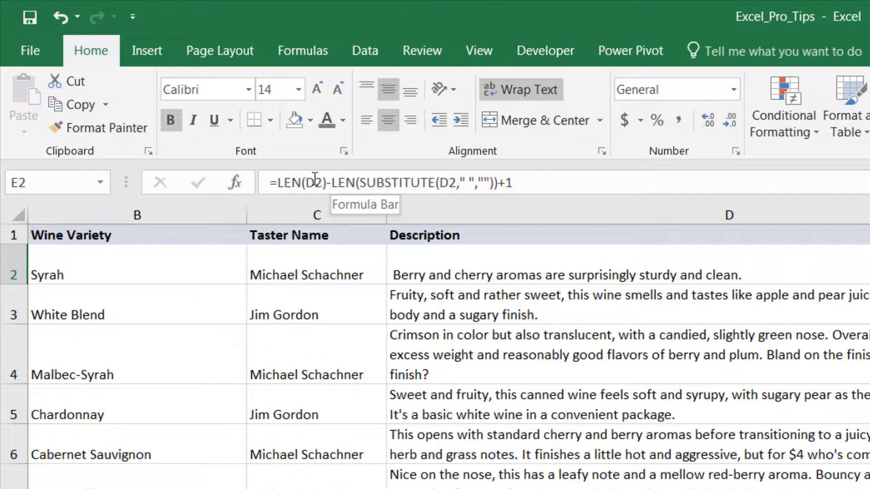
# Step: Rewrite E2 as =LEN(TRIM(D2))-LEN(SUBSTITUTE(TRIM(D2)," ",""))+1, restoring Syrah's count to 9
pyautogui.click(306, 183)
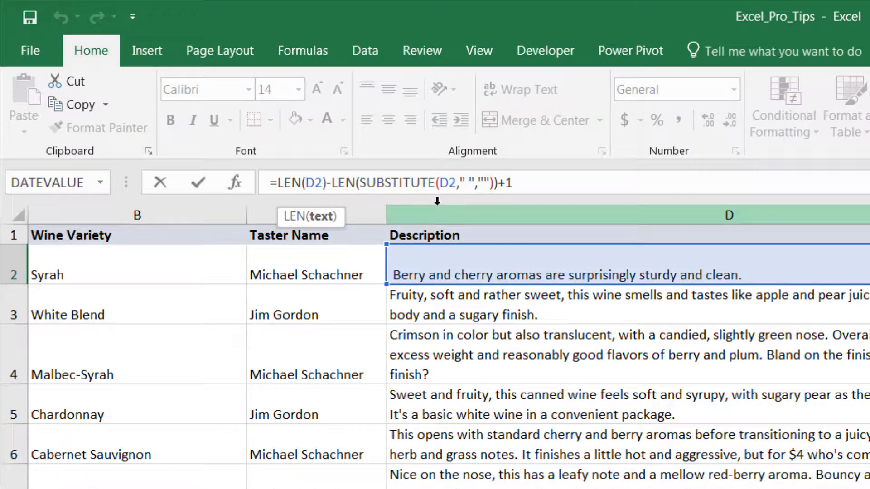
pyautogui.write('TRIM(')
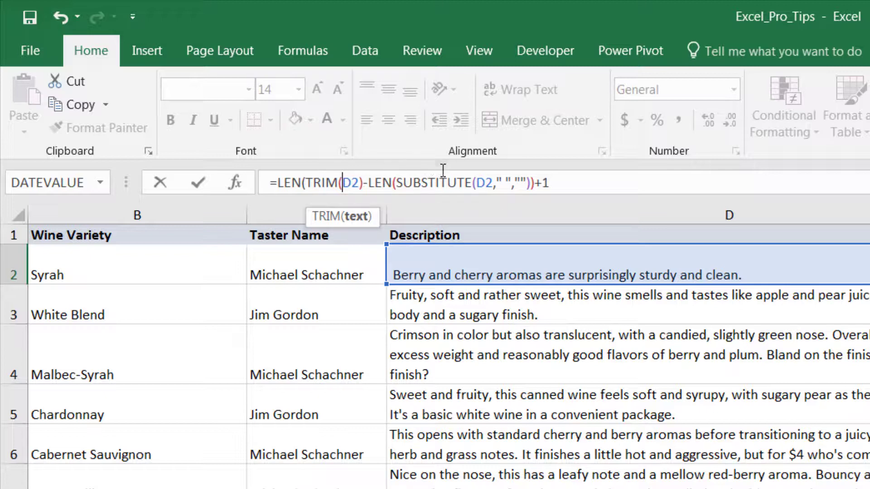
pyautogui.click(472, 182)
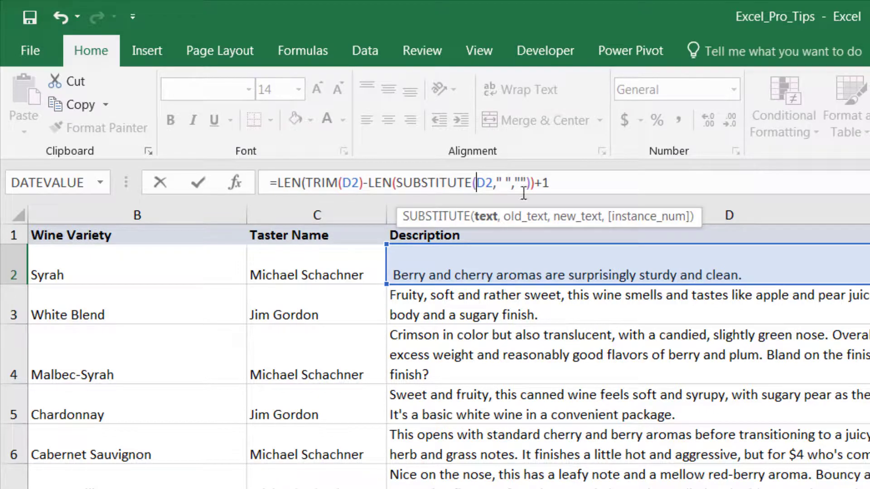
pyautogui.write('TRIM(')
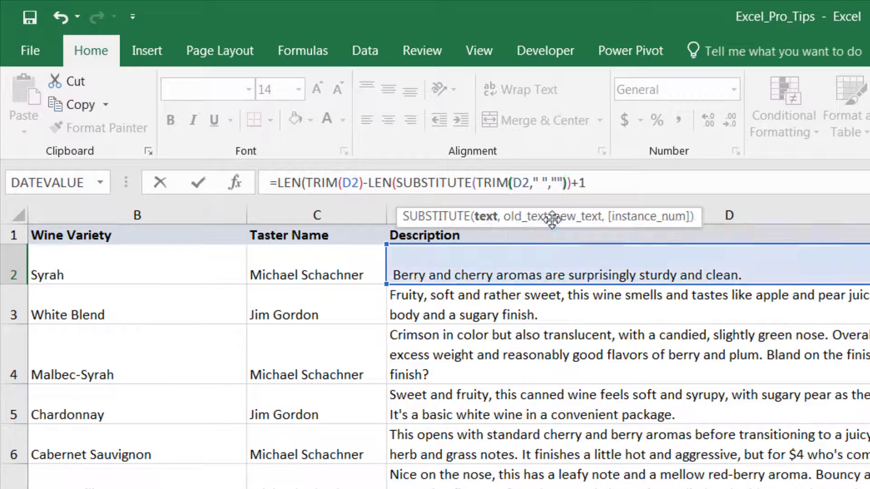
pyautogui.press('Right')
pyautogui.press('Right')
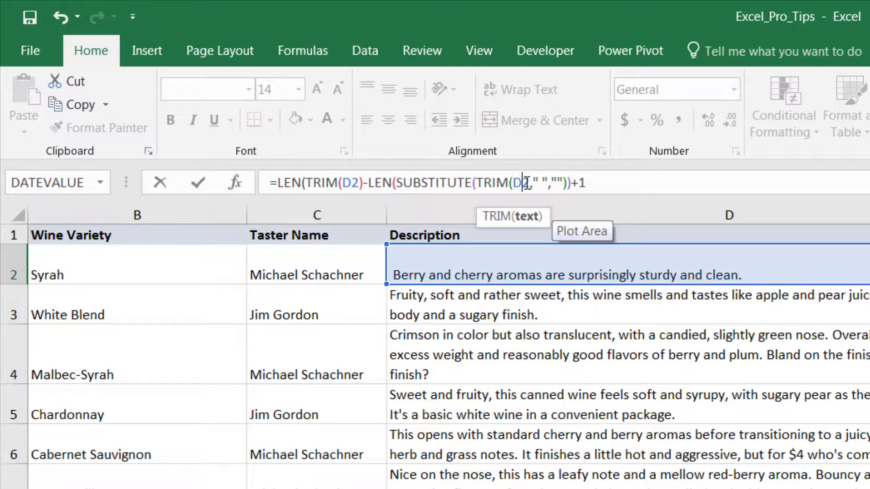
pyautogui.write(')')
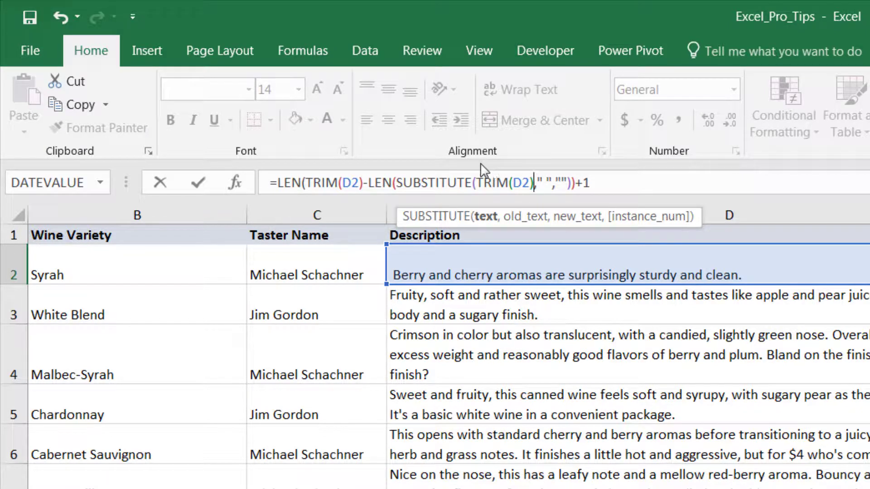
pyautogui.click(366, 183)
pyautogui.write(')')
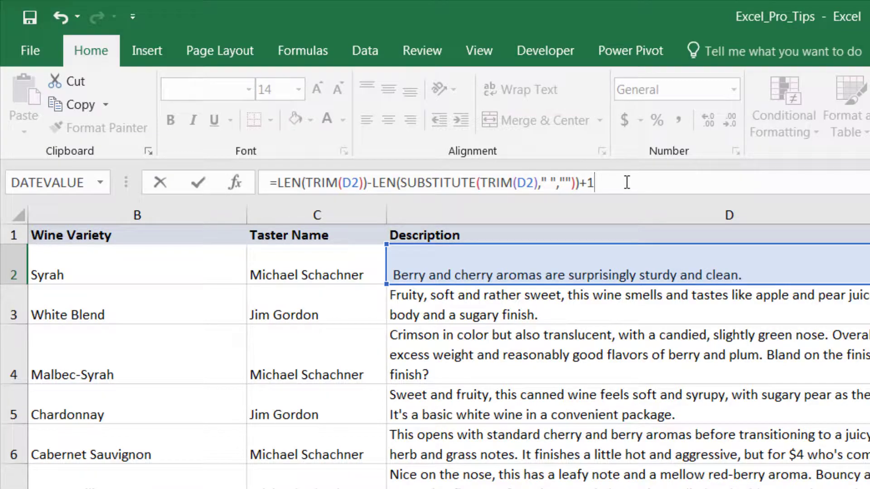
pyautogui.press('Return')
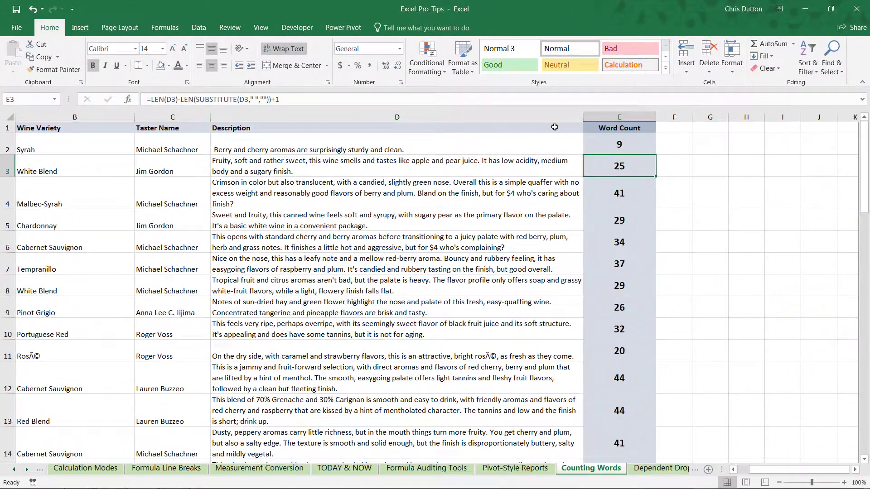
# Step: Add a trailing space to the Syrah description in D2, then fill E2's TRIM formula down to E51
pyautogui.click(630, 145)
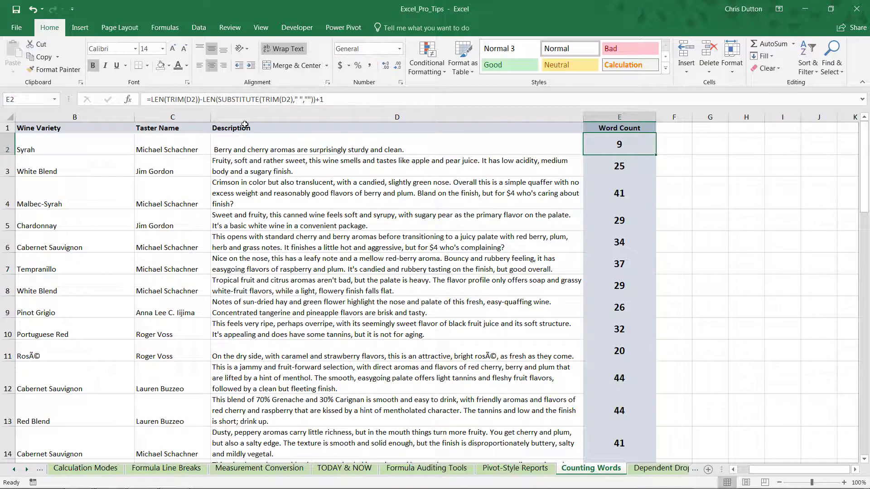
pyautogui.click(394, 148)
pyautogui.click(371, 96)
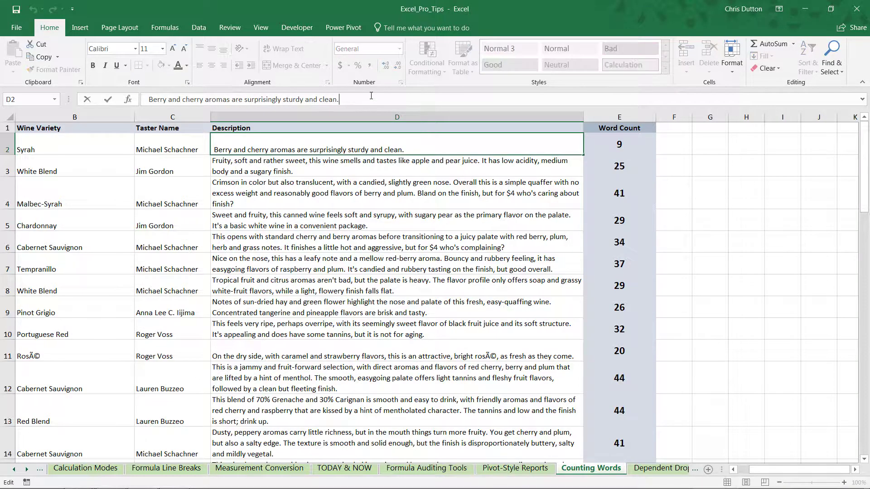
pyautogui.press('Return')
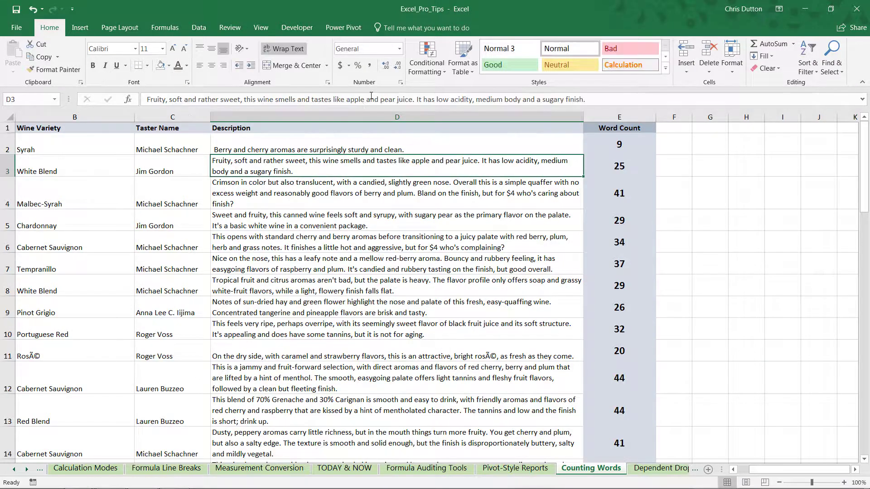
pyautogui.click(370, 130)
pyautogui.click(386, 96)
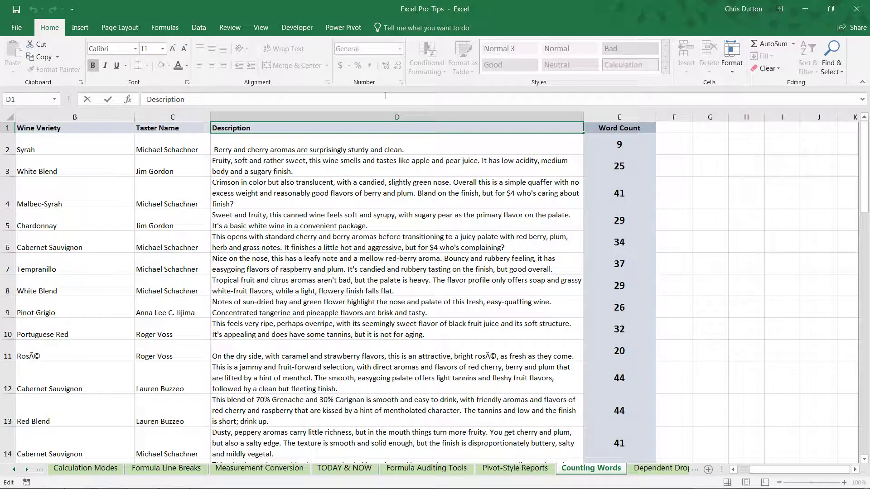
pyautogui.click(372, 146)
pyautogui.click(372, 96)
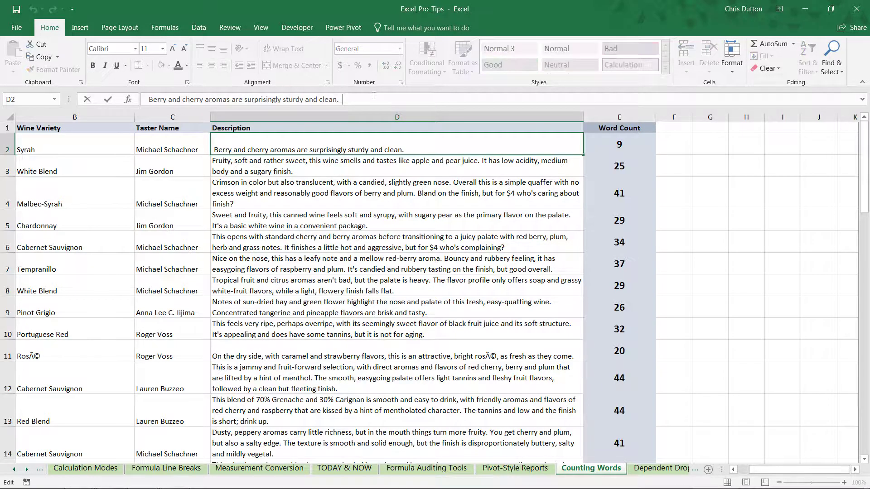
pyautogui.press('Return')
pyautogui.click(623, 143)
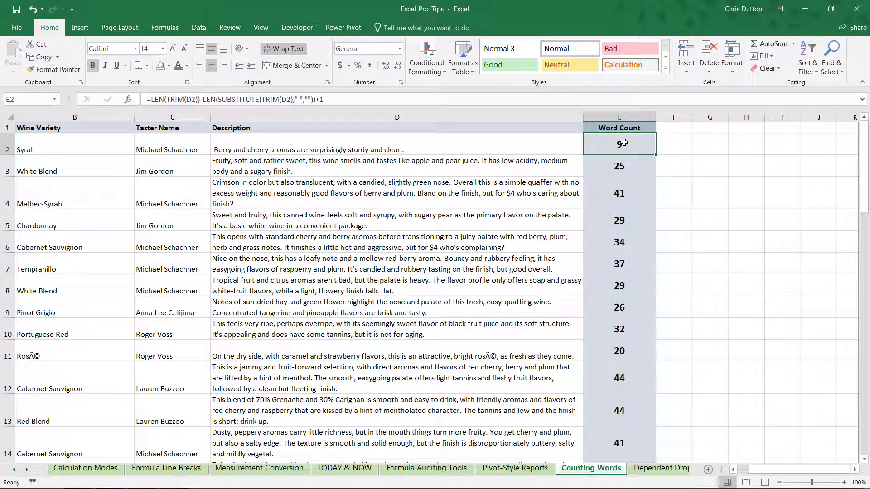
pyautogui.doubleClick(656, 155)
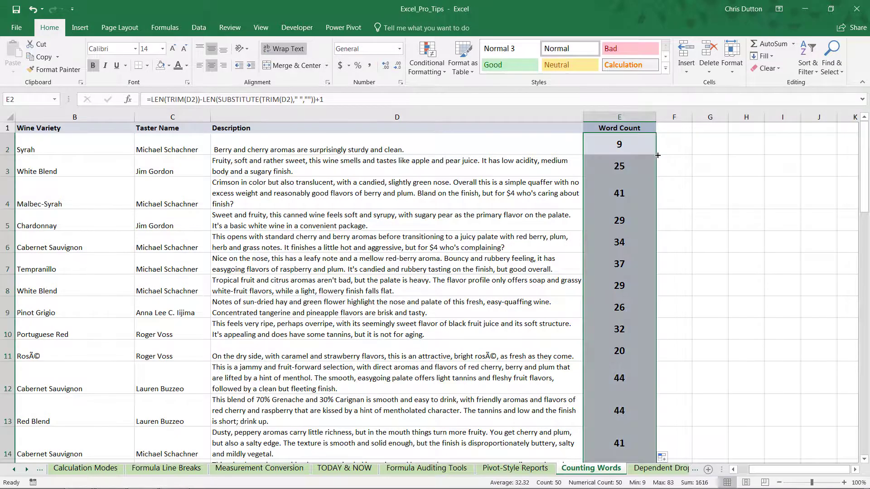